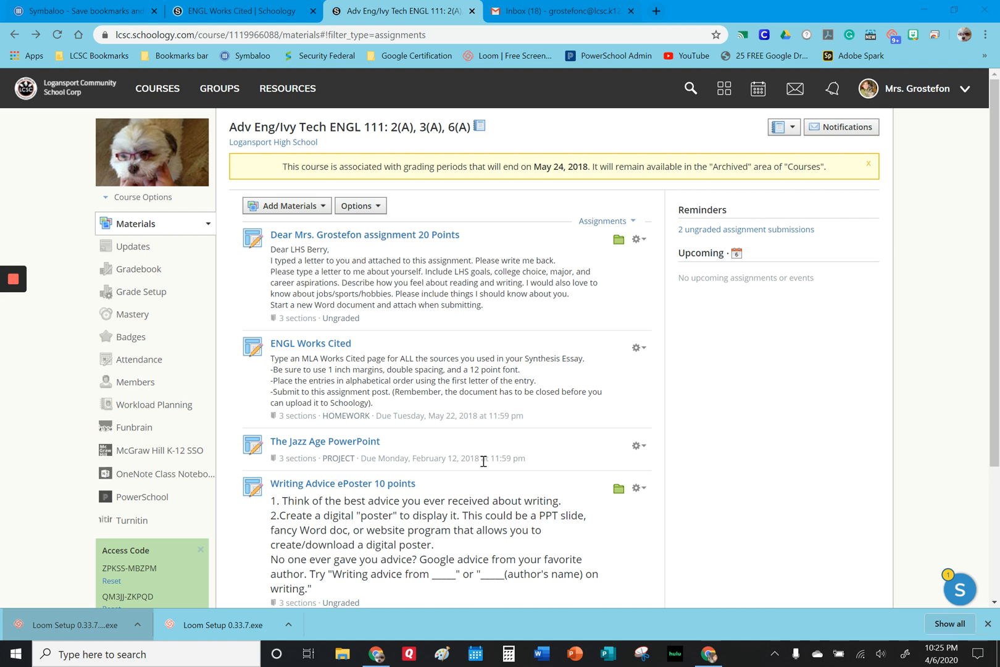
- Edit the ENGL Works Cited assignment and enter Homework as the name of a new grading category
left_click(641, 348)
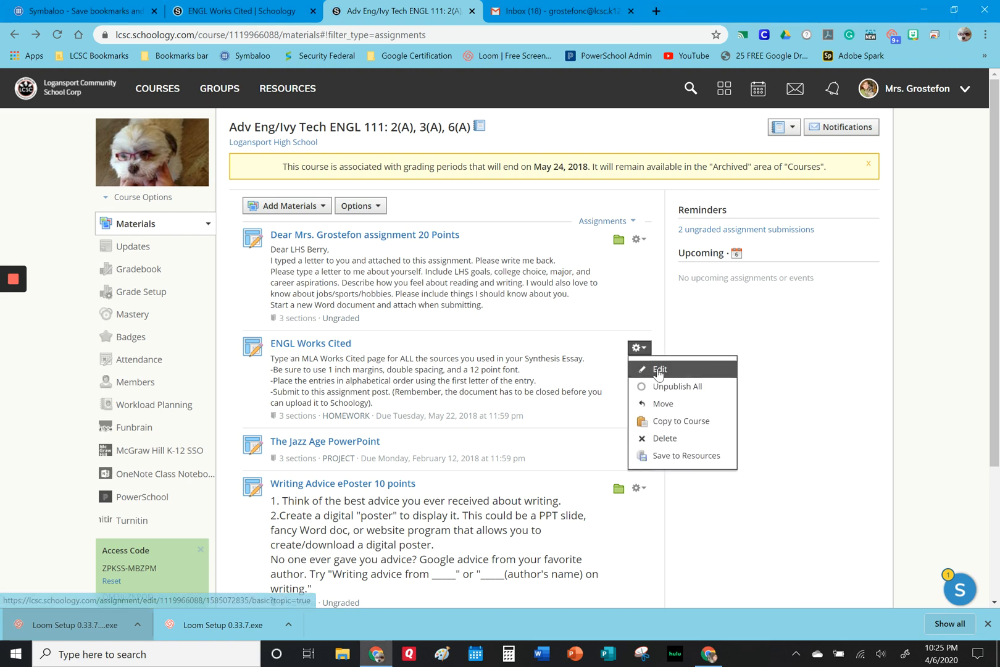
left_click(657, 369)
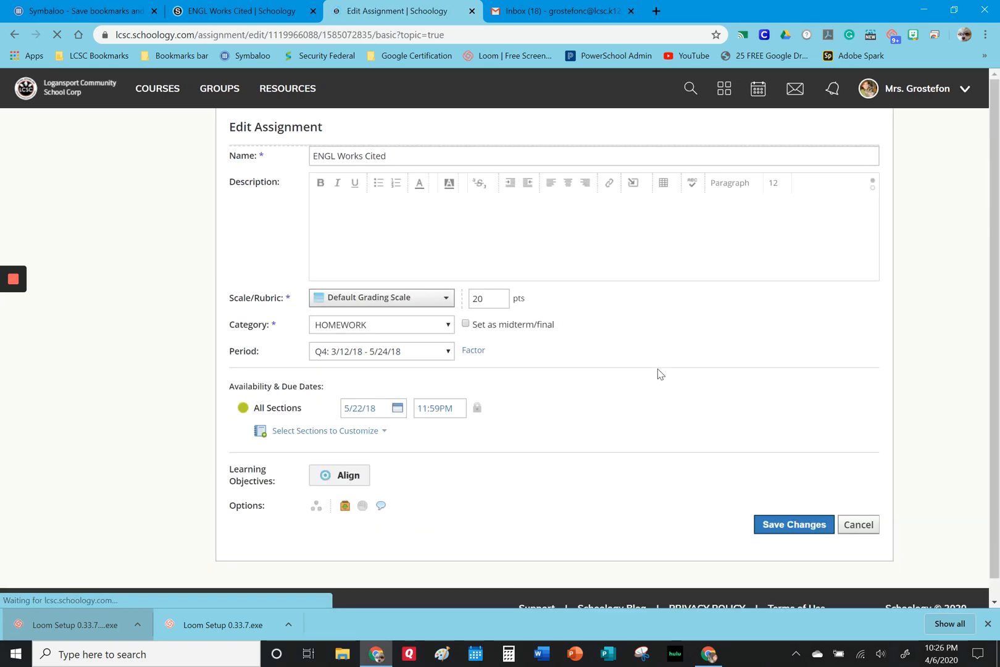
left_click(449, 326)
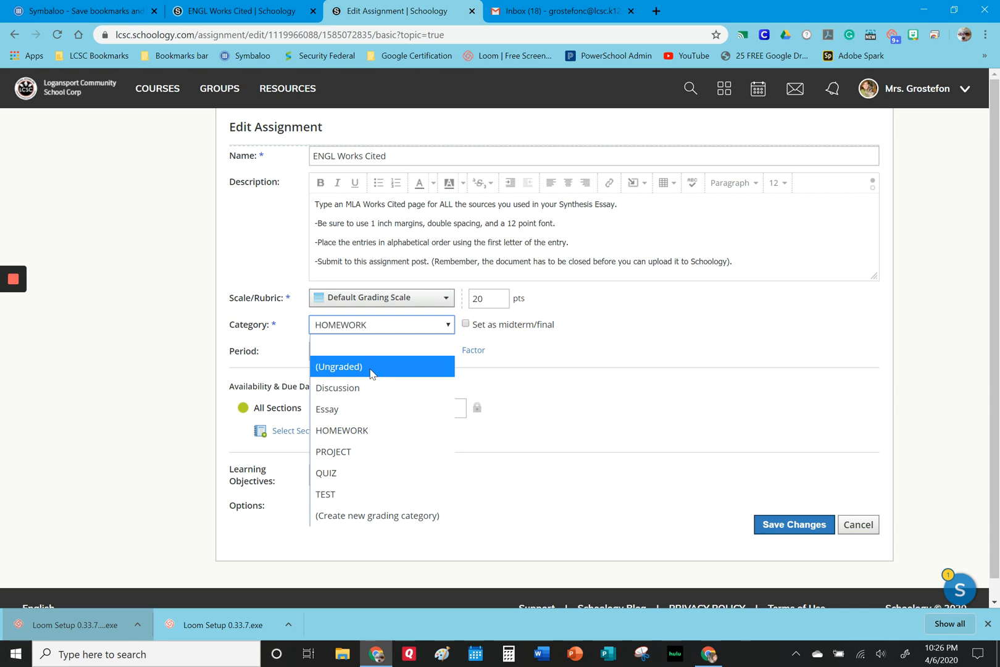
left_click(346, 515)
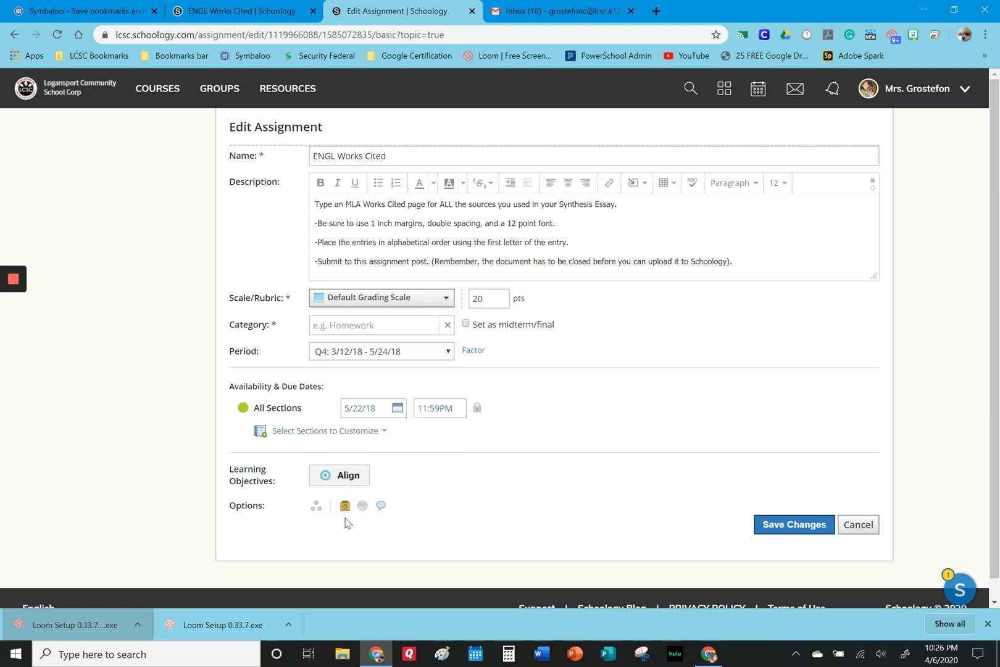
left_click(363, 327)
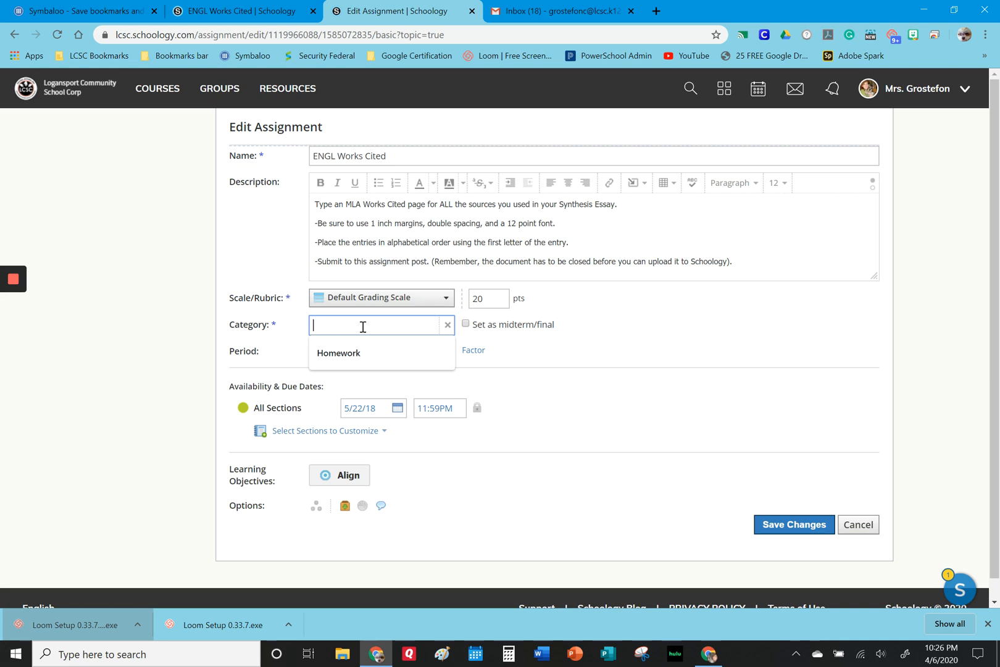
type("Homework")
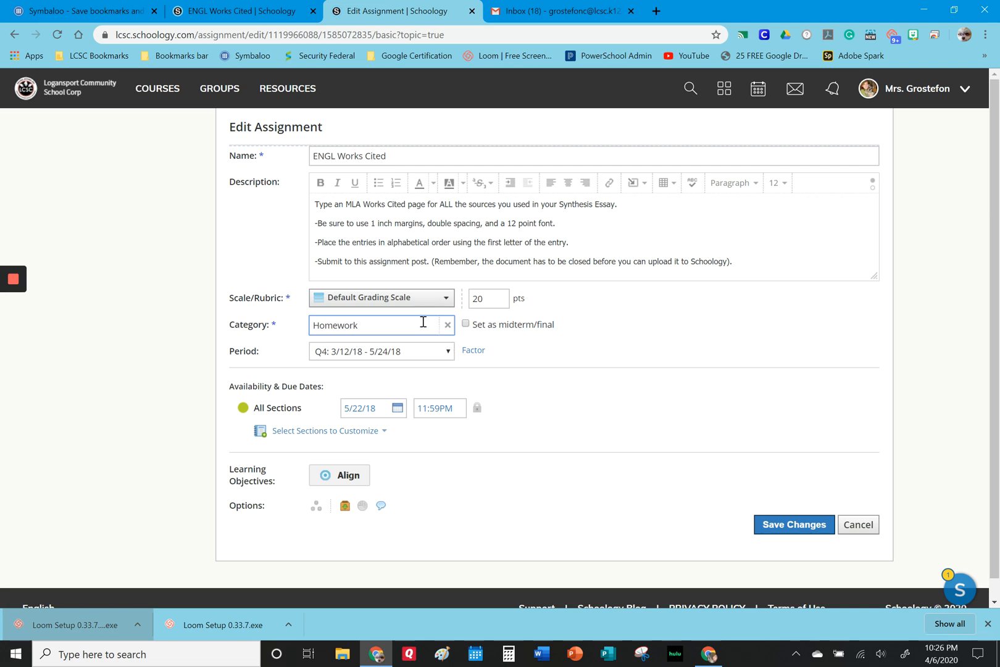
- Clear the new grading category name and fill it in again with the suggested entry Homework
key("BackSpace")
key("BackSpace")
key("BackSpace")
key("BackSpace")
key("BackSpace")
key("BackSpace")
key("BackSpace")
key("BackSpace")
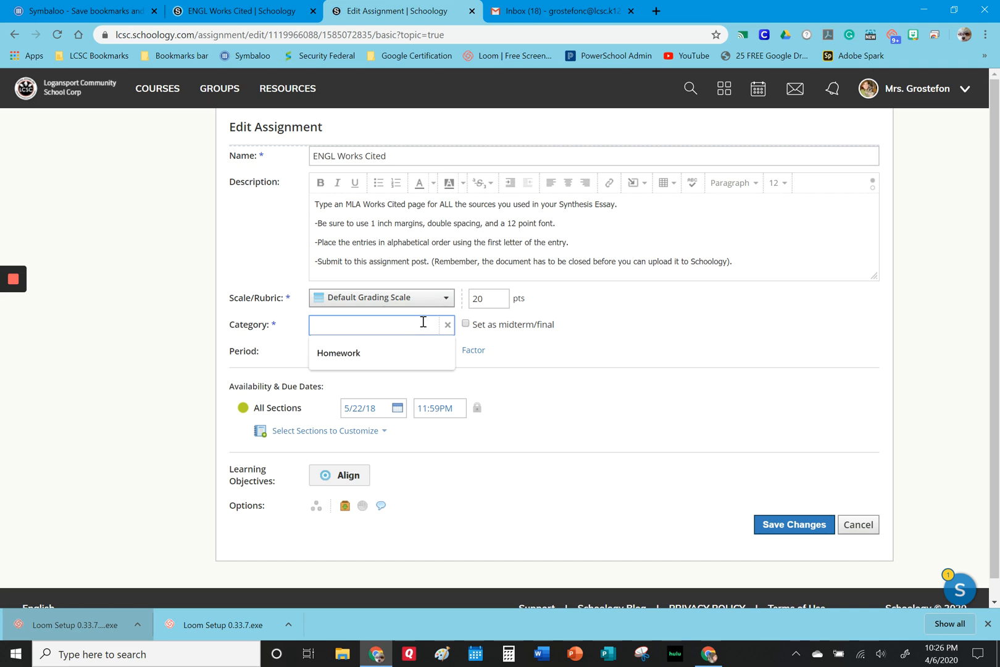
left_click(355, 360)
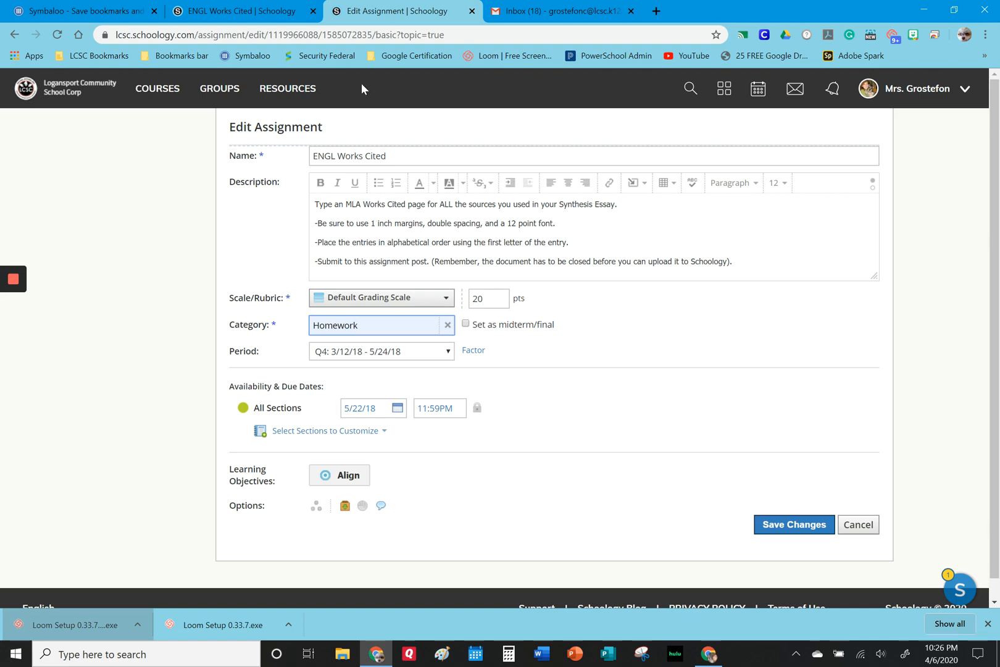
- On the ENGL Works Cited assignment page, filter the 2(A) submissions by Not submitted, followed by Needs grading
left_click(245, 13)
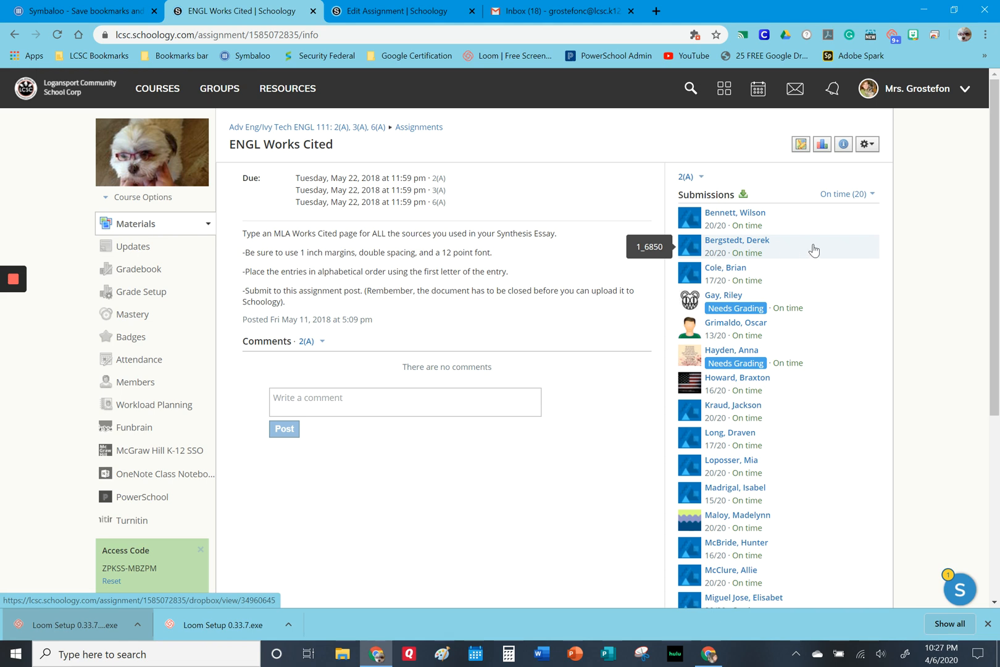
left_click(839, 195)
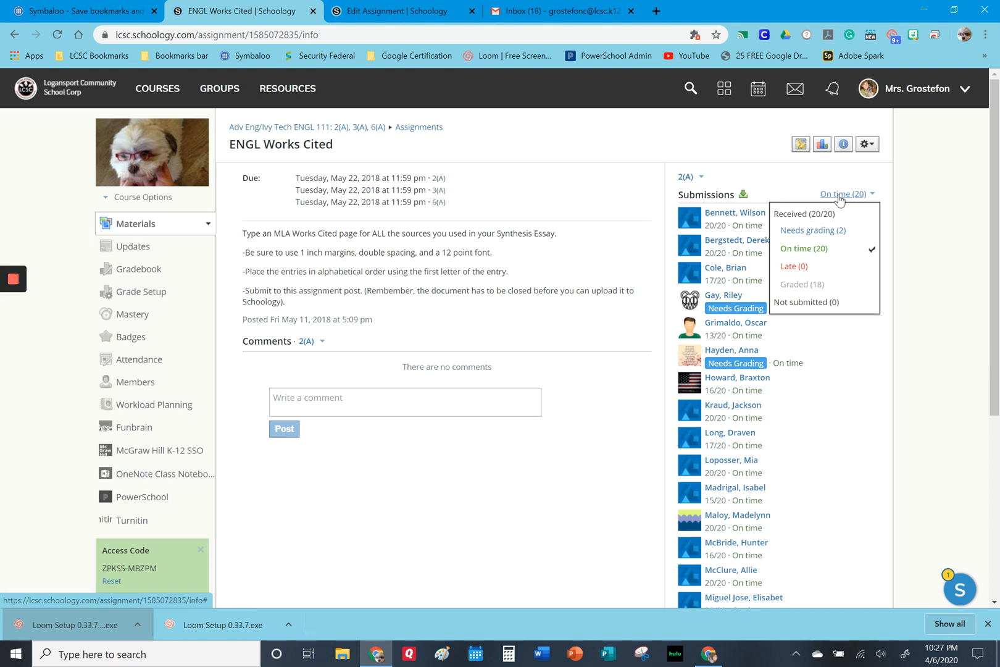
left_click(820, 304)
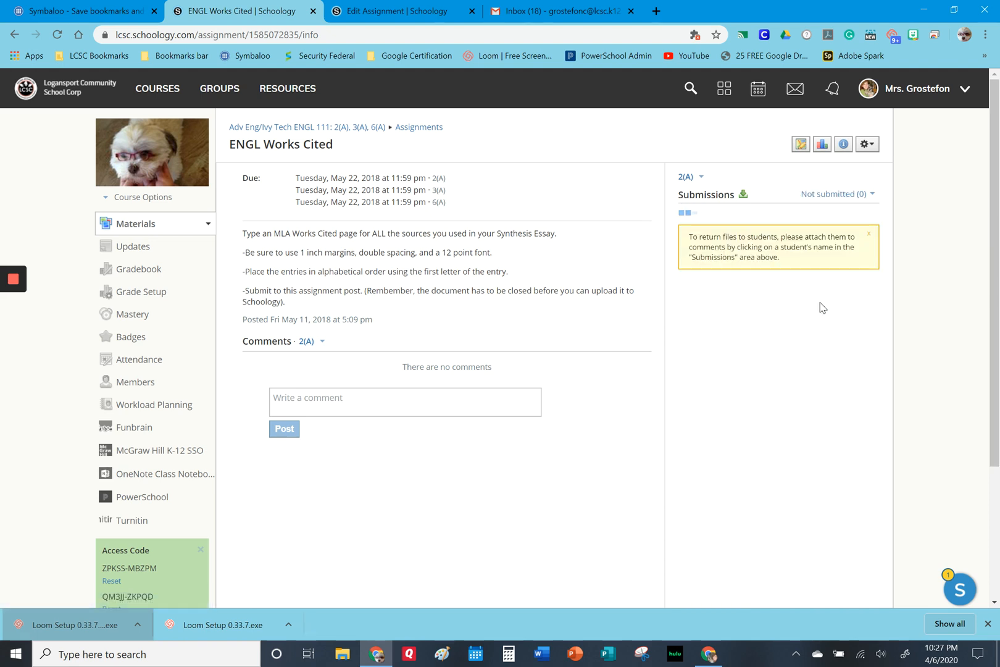
left_click(851, 196)
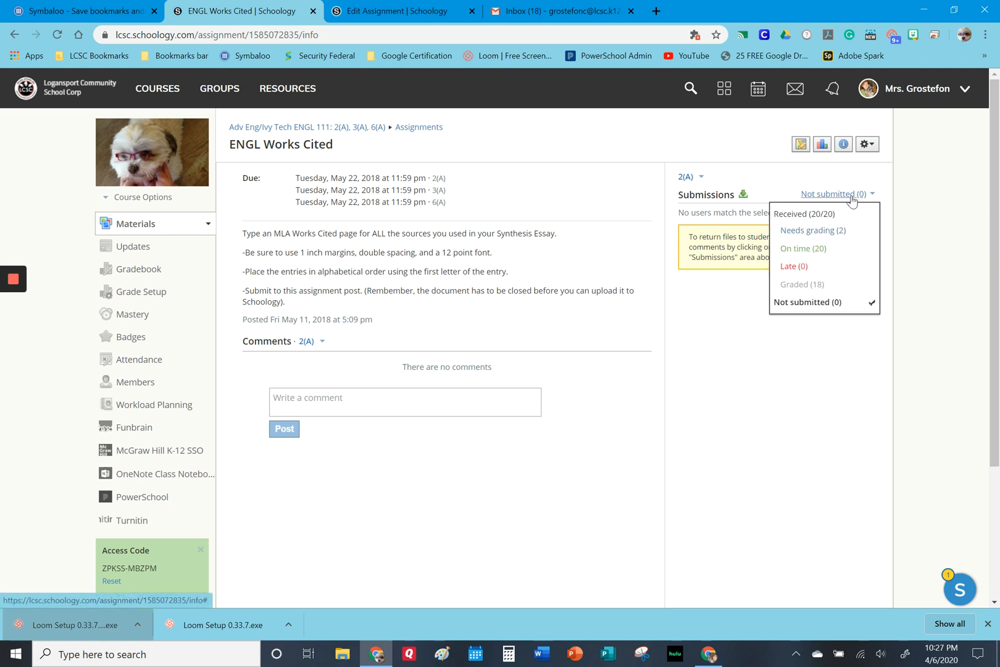
left_click(838, 231)
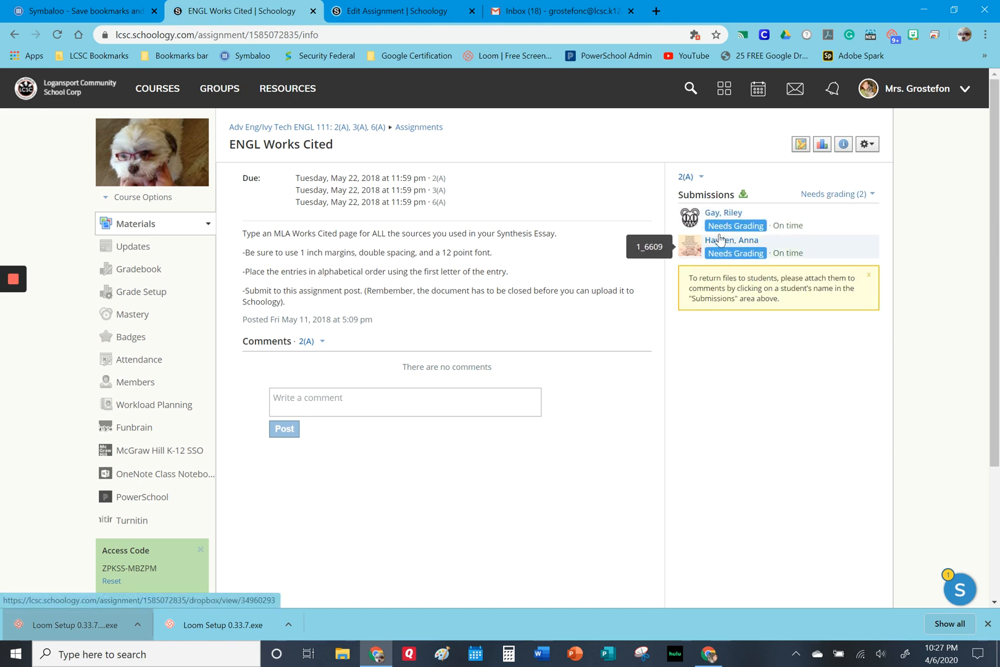
- Grade the first student's submission in the Needs grading list with 20 points, view the following student's work and close the submission viewer
left_click(726, 226)
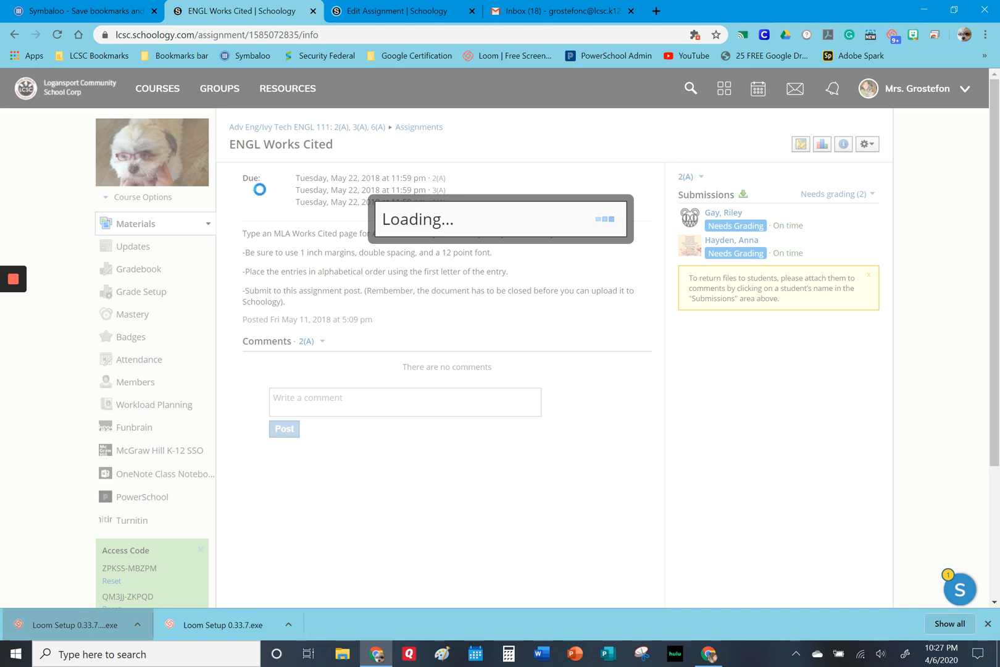
mouse_move(18, 310)
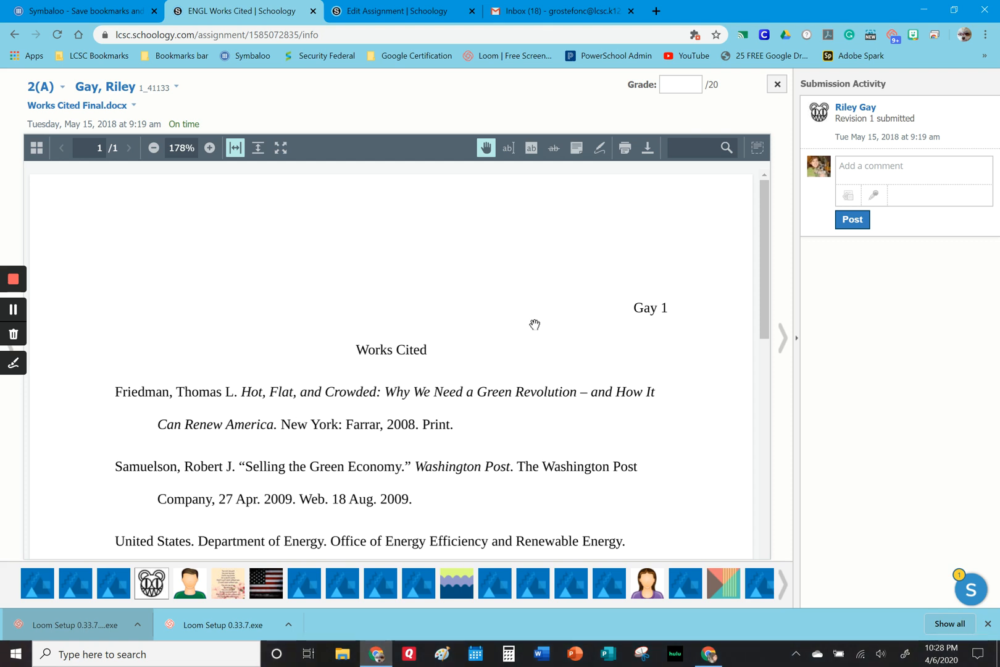
left_click(683, 85)
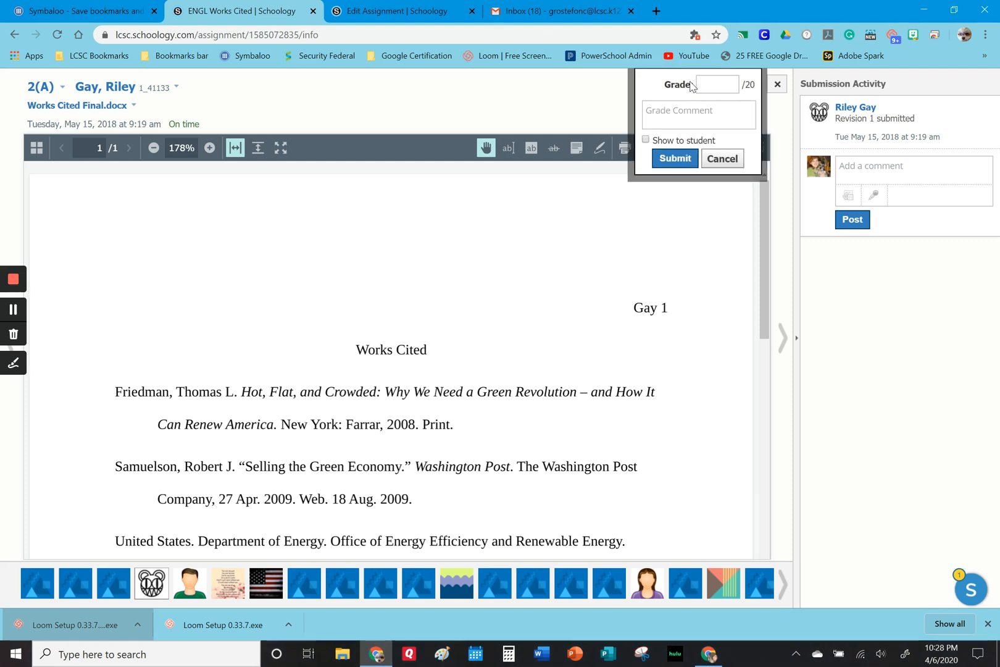
left_click(691, 85)
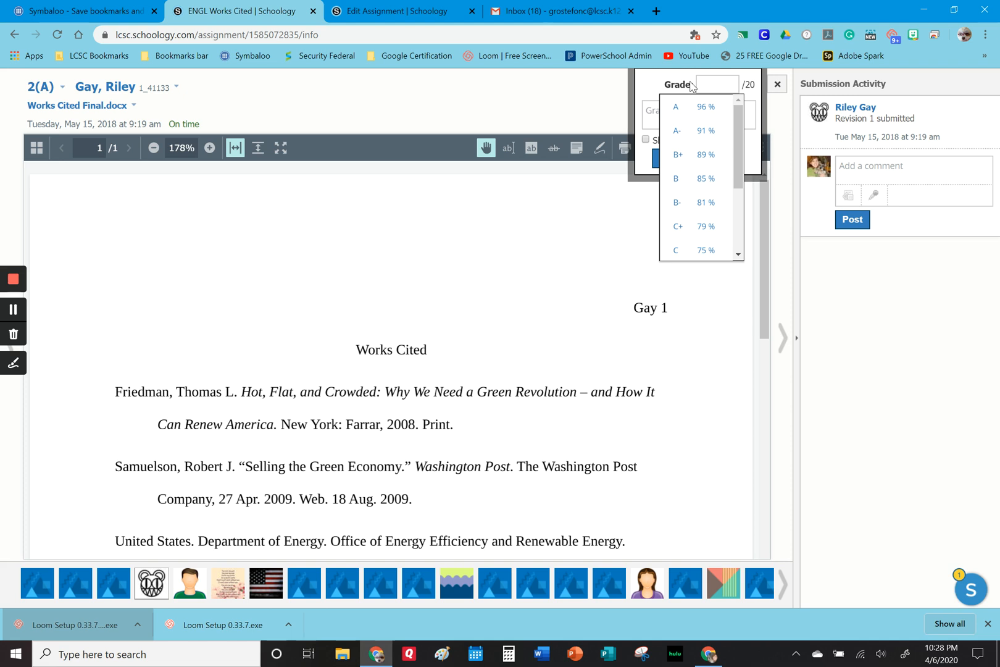
type("20")
left_click(647, 229)
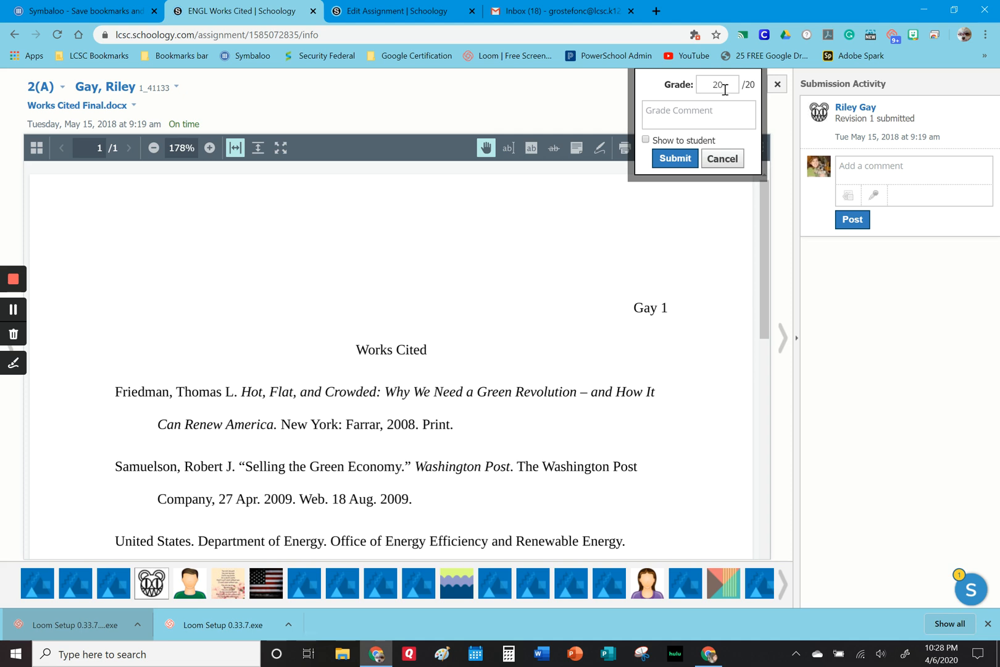
left_click(674, 158)
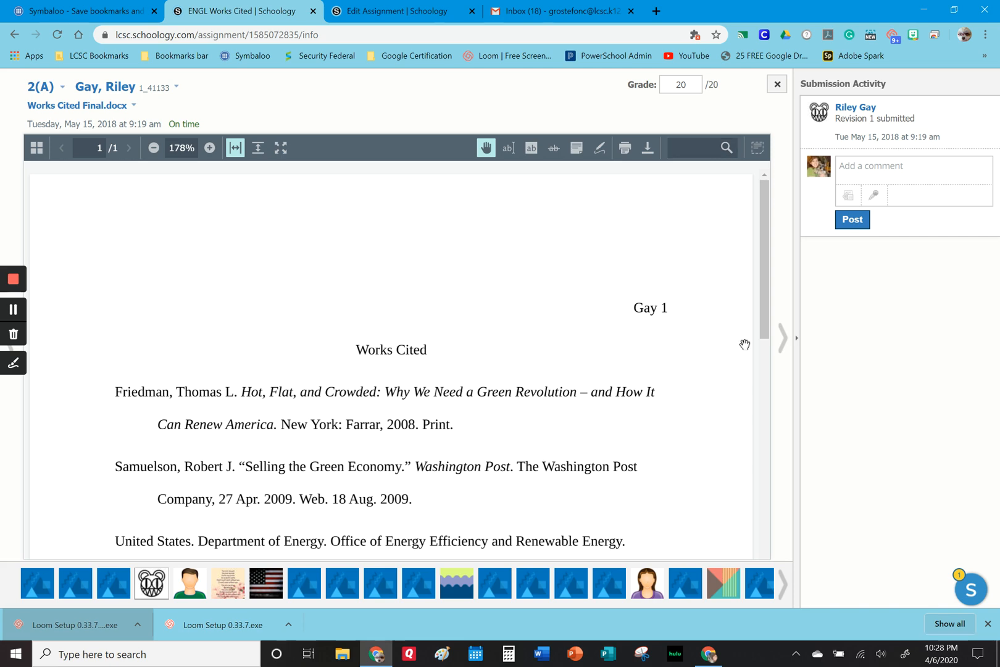
left_click(782, 340)
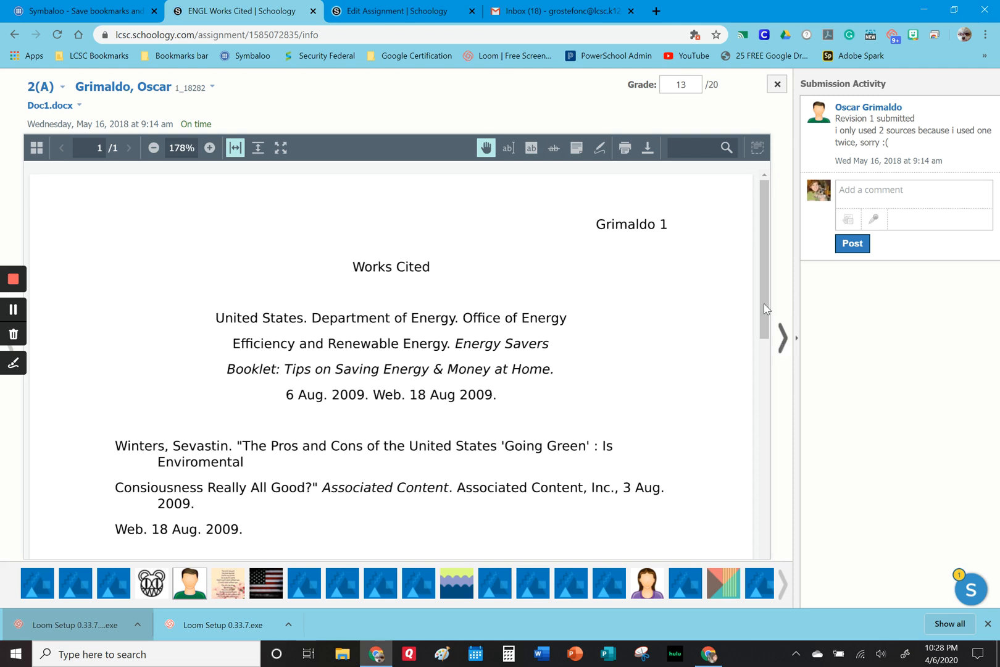
left_click(778, 87)
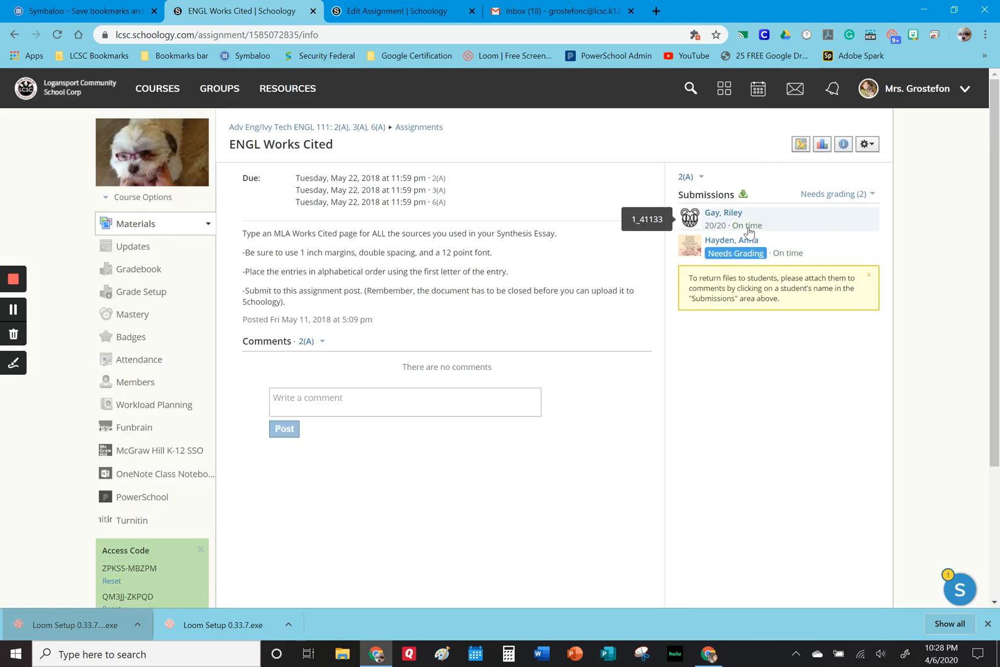
- Grade the remaining ungraded student's Works Cited submission with 20 points and return to the assignment page
left_click(733, 254)
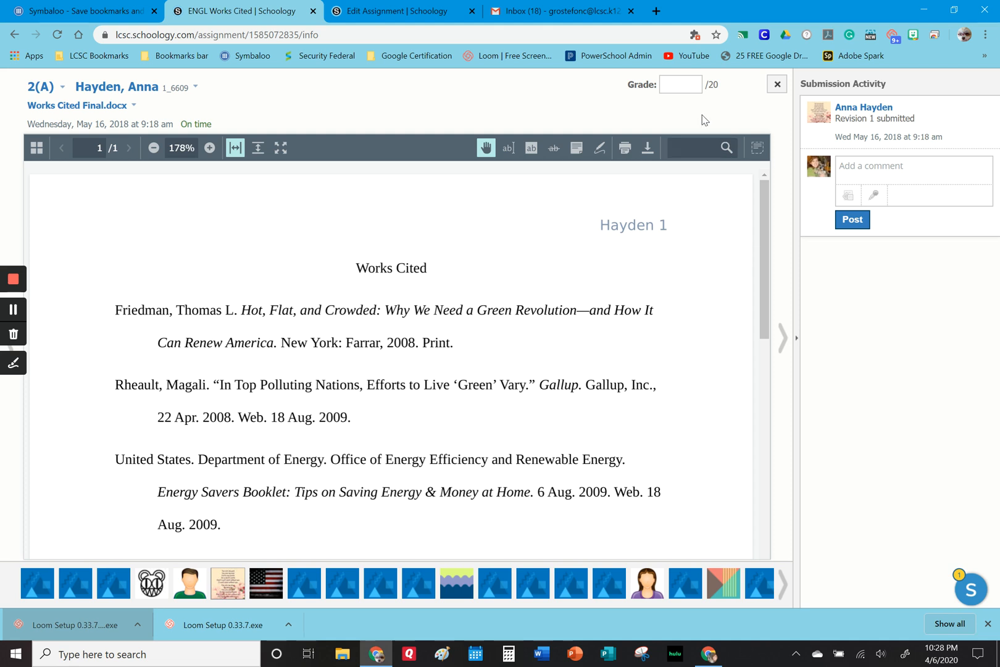
left_click(678, 85)
type("20")
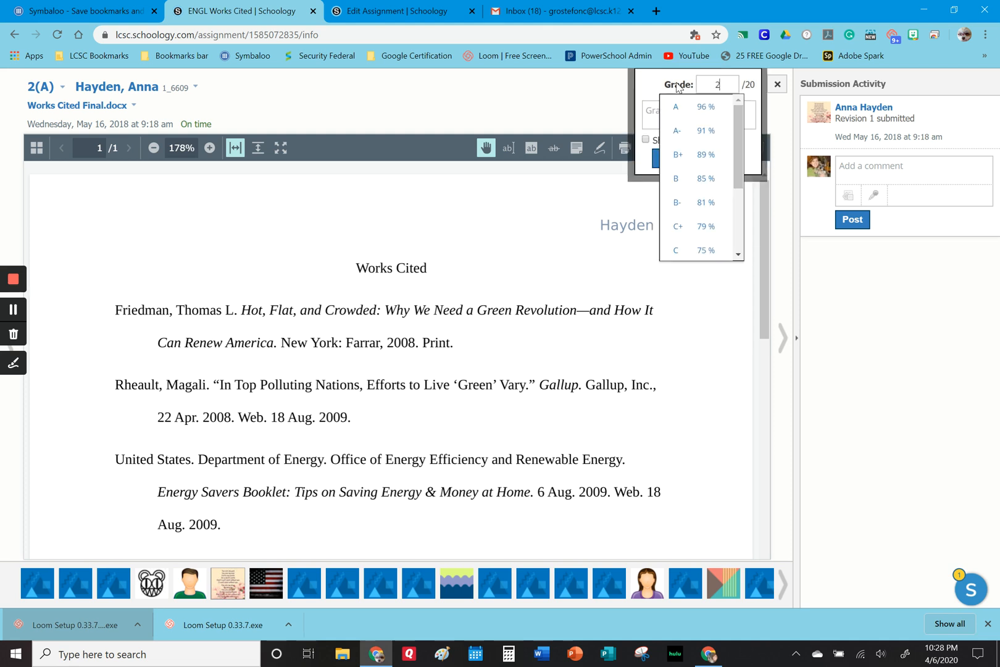
left_click(695, 325)
left_click(673, 159)
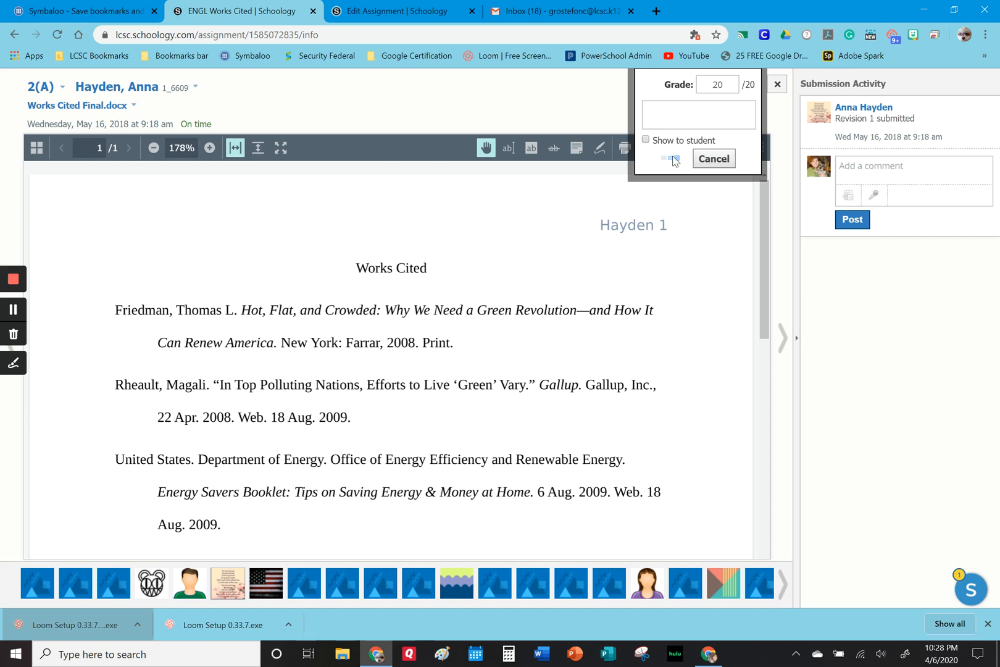
left_click(778, 84)
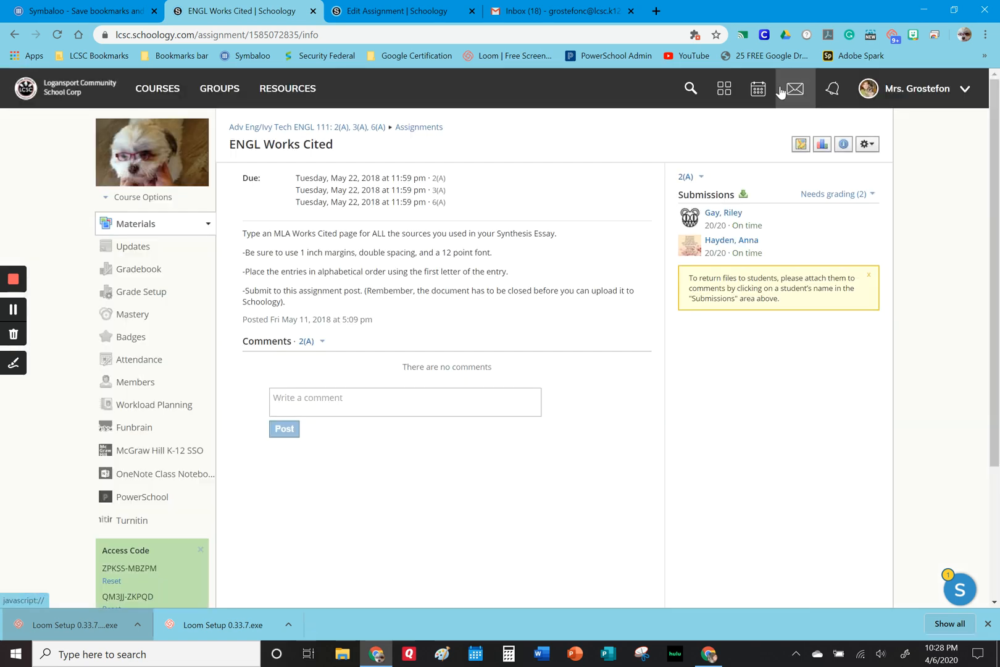
- Check the submission list under the On time filter and again under the Needs grading filter
left_click(818, 194)
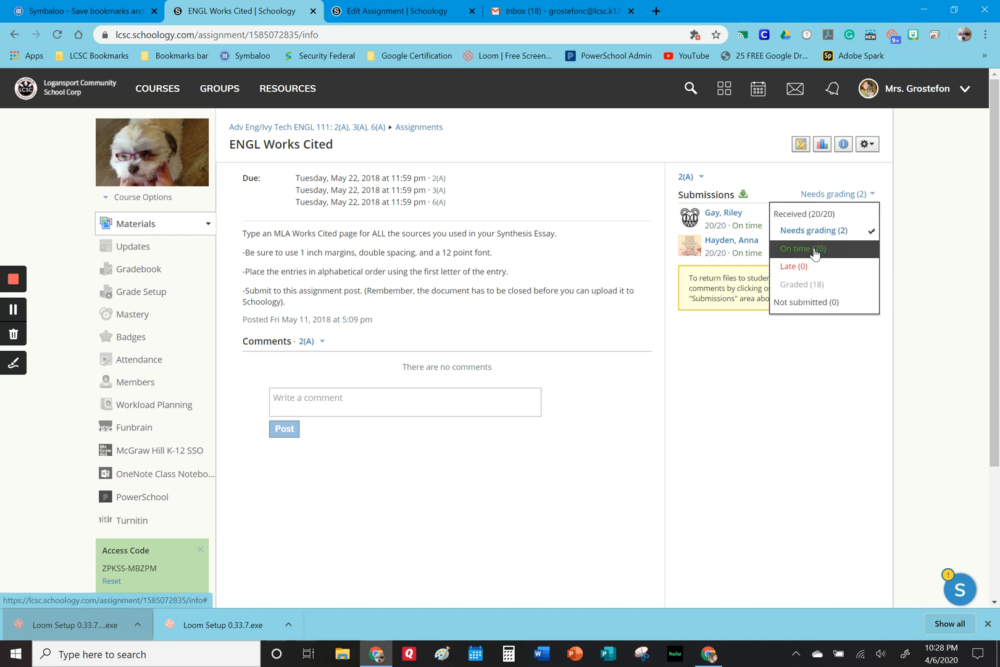
left_click(814, 249)
left_click(834, 195)
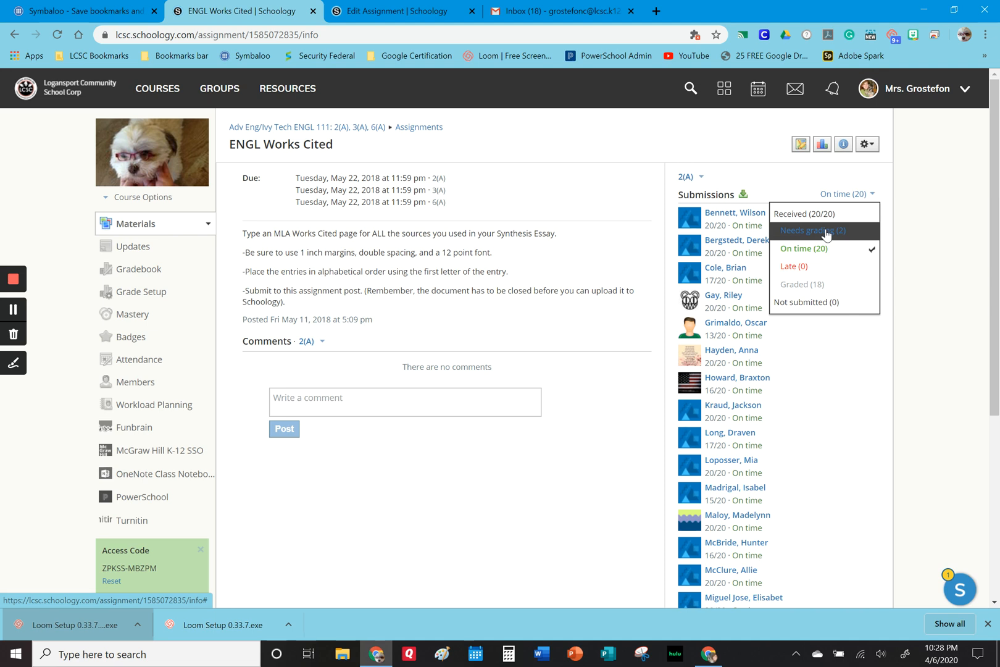
left_click(826, 231)
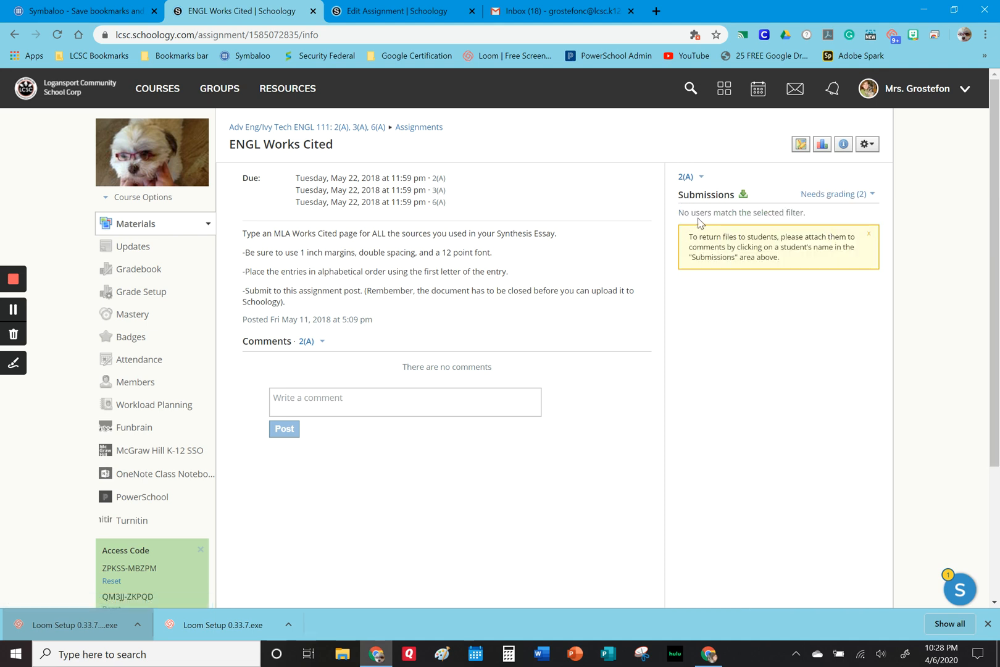